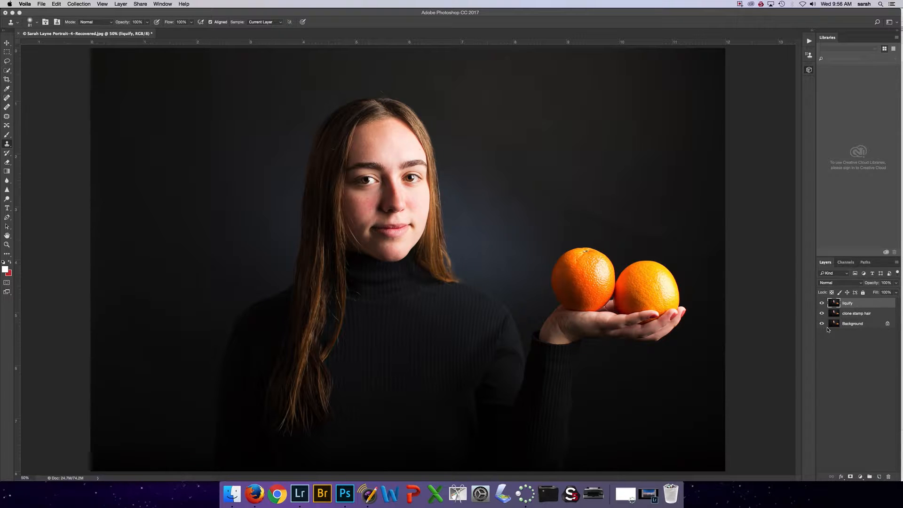
# Toggle the visibility of the liquify and clone stamp hair layers to compare each edit with the original portrait.
pyautogui.click(822, 305)
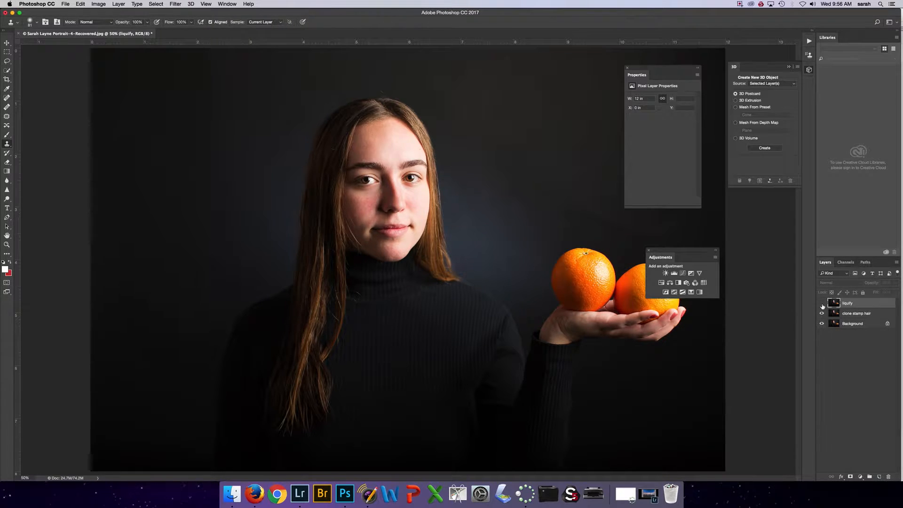
pyautogui.click(822, 304)
pyautogui.click(822, 303)
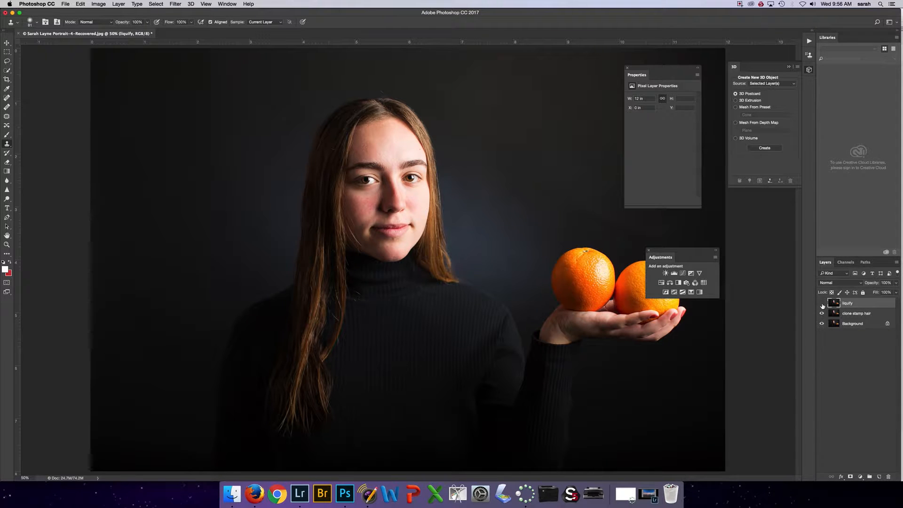
pyautogui.click(822, 303)
pyautogui.click(822, 313)
pyautogui.click(822, 313)
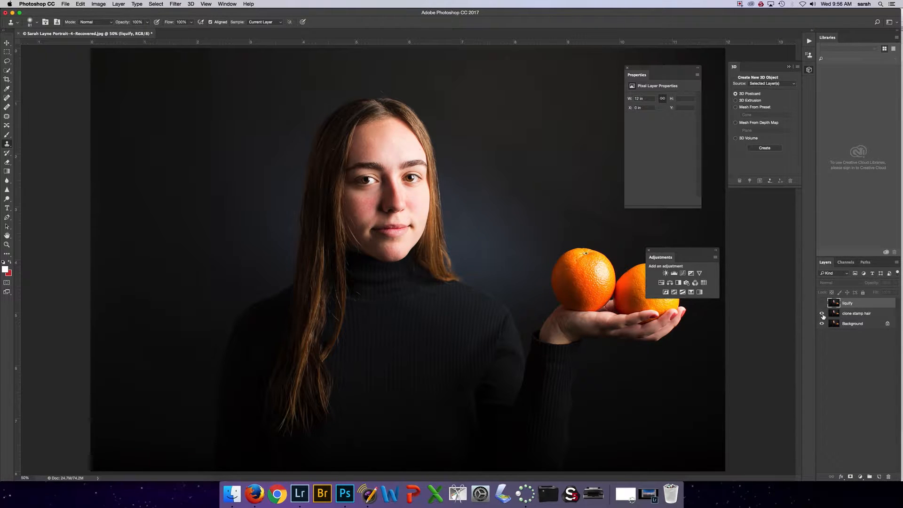
pyautogui.click(821, 314)
pyautogui.click(822, 313)
pyautogui.click(821, 303)
pyautogui.click(821, 303)
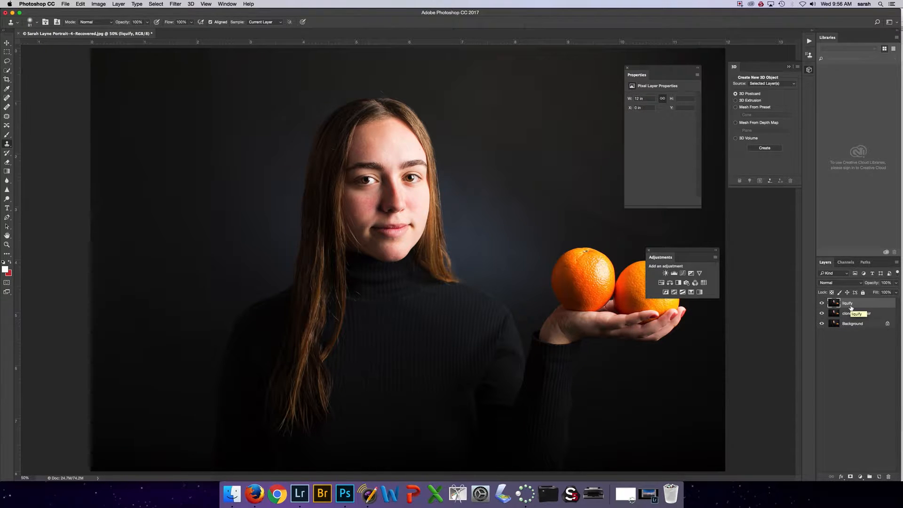
pyautogui.click(821, 314)
pyautogui.click(822, 313)
pyautogui.click(822, 302)
pyautogui.click(822, 303)
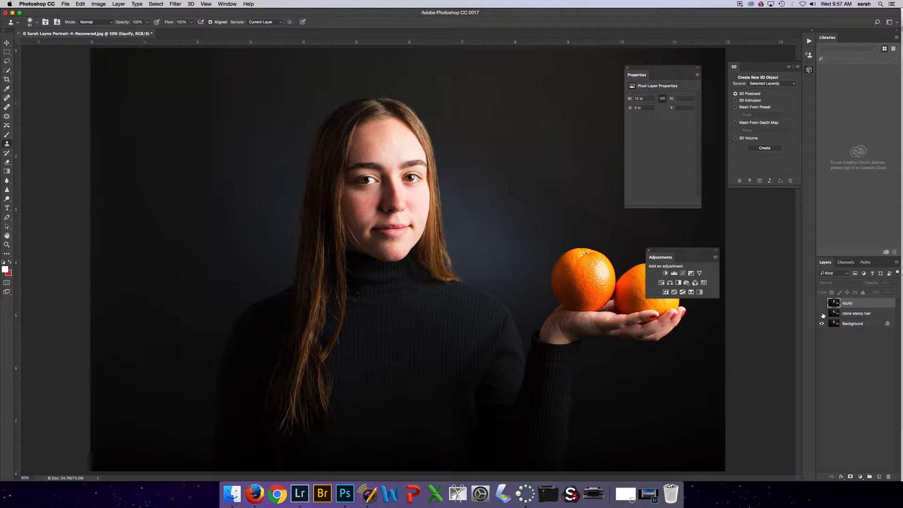
pyautogui.click(822, 313)
pyautogui.click(822, 314)
pyautogui.click(822, 304)
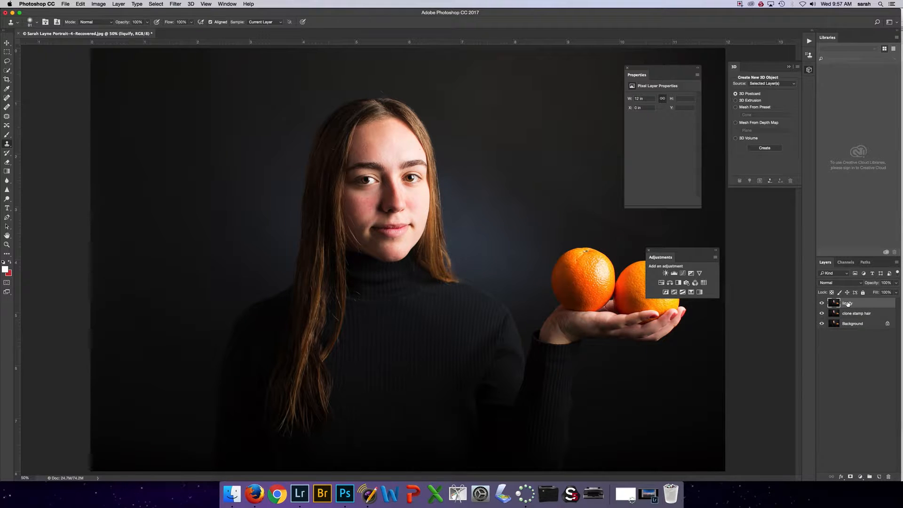
# Rename the liquify layer to smile and compare the portrait with that layer hidden and shown.
pyautogui.doubleClick(847, 303)
pyautogui.write('smile')
pyautogui.press('Return')
pyautogui.click(822, 304)
pyautogui.click(822, 304)
pyautogui.click(821, 303)
pyautogui.click(821, 303)
# Start saving the document under a new name and create a folder named Portrait Photoshop inside the Portrait Edited folder of Period 3.
pyautogui.click(65, 4)
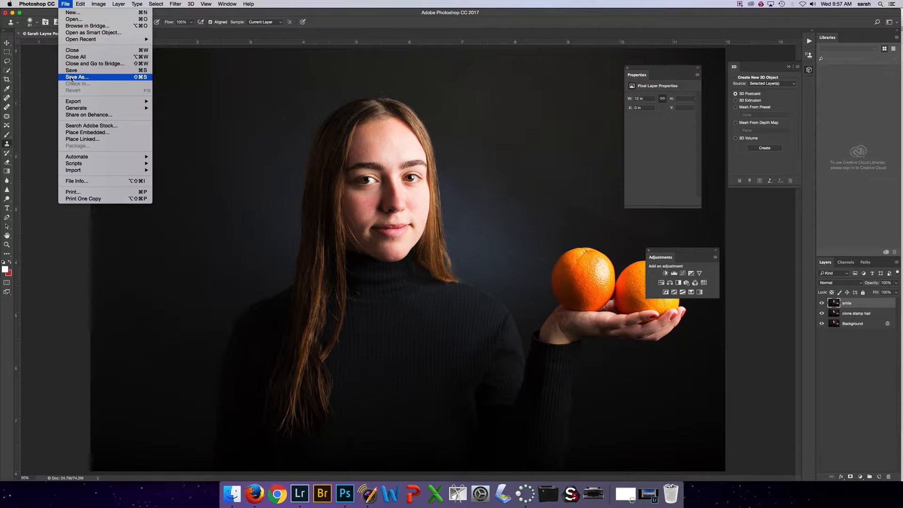
pyautogui.click(71, 78)
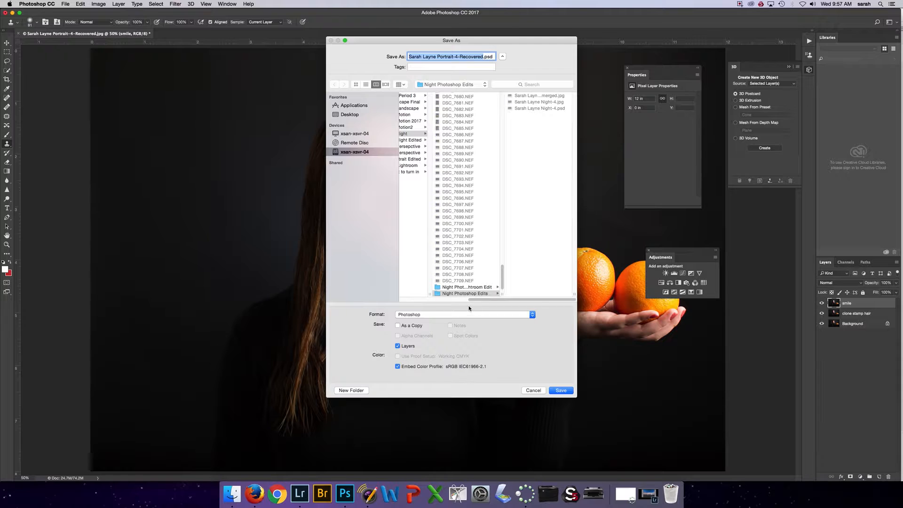
pyautogui.hscroll(-5, 480, 297)
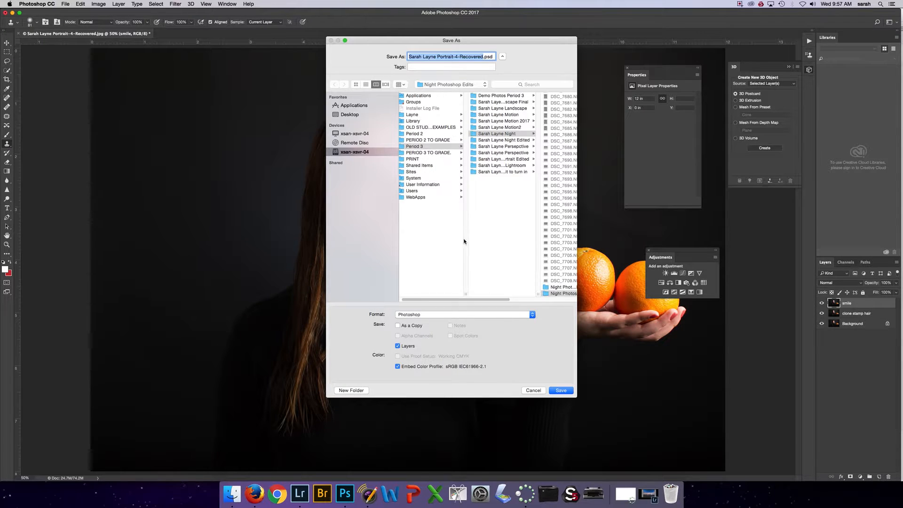
pyautogui.click(511, 160)
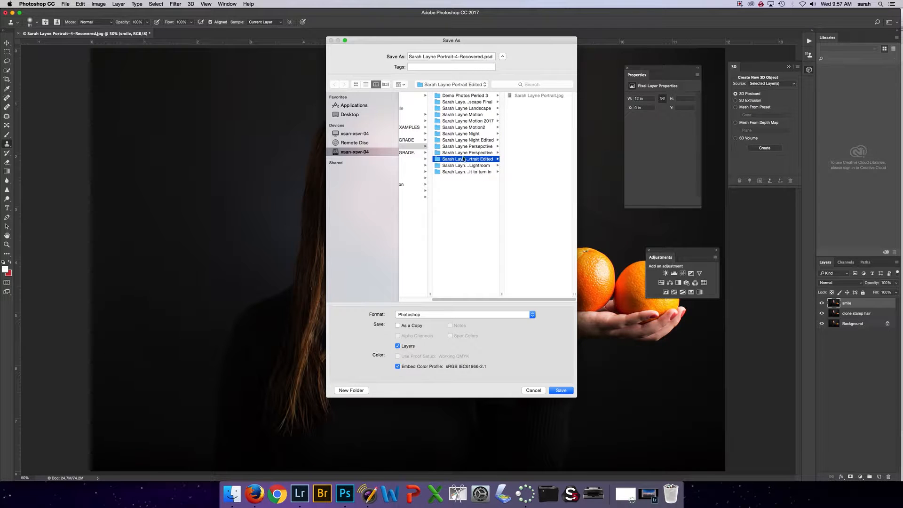
pyautogui.click(351, 391)
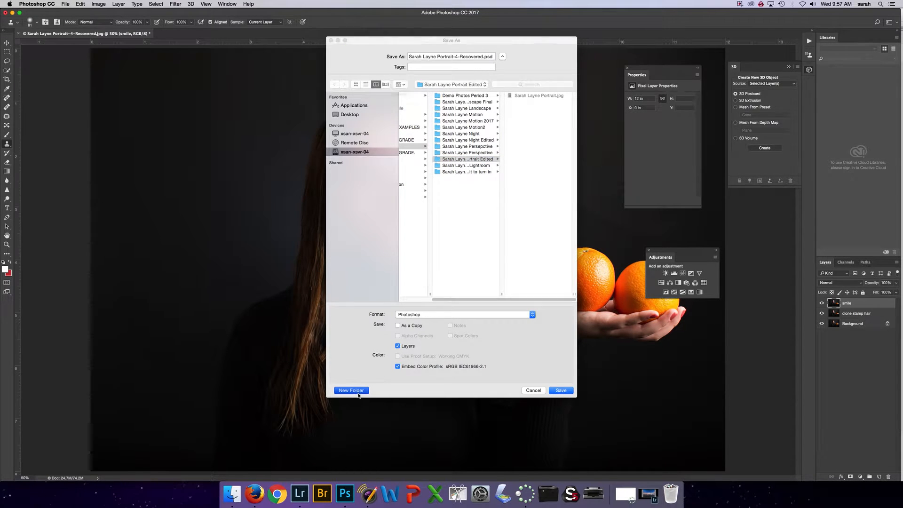
pyautogui.write('Po')
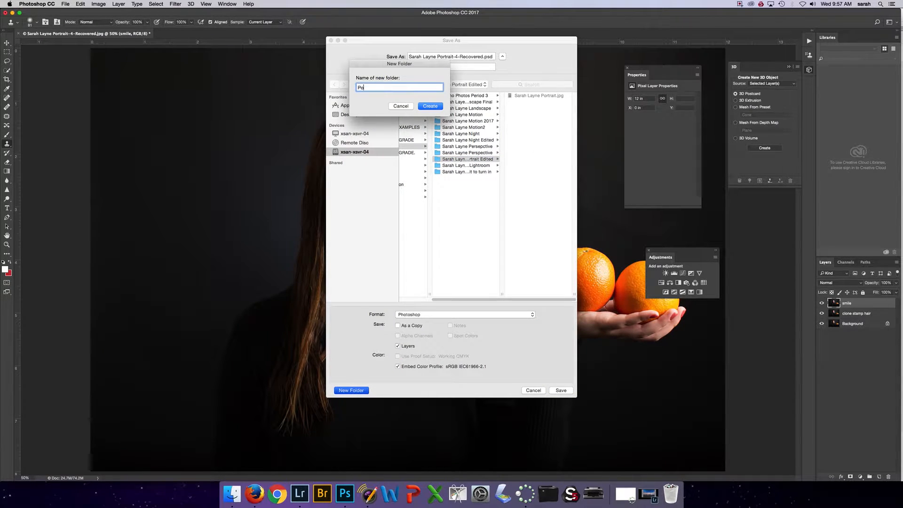
pyautogui.write('rtrait Photoshop')
pyautogui.press('Return')
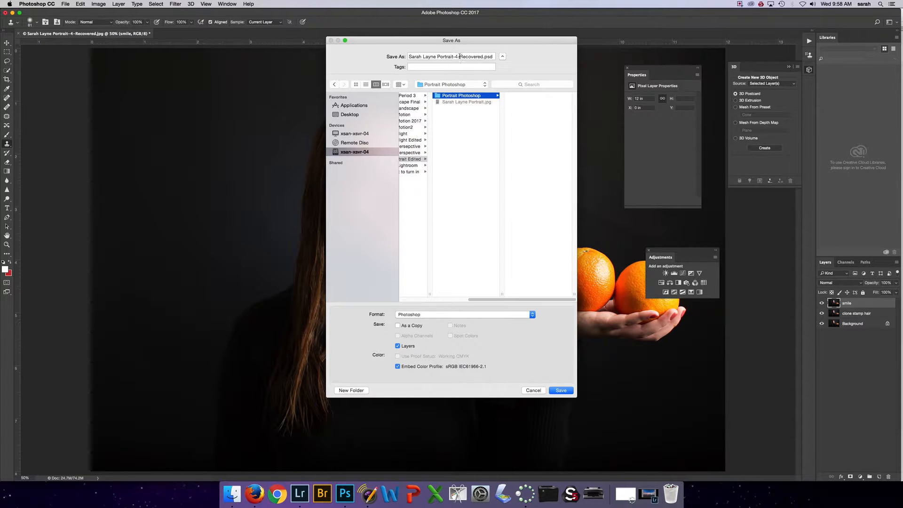
# Remove the "-Recovered" ending from the file name and save in Photoshop format with layers in the Portrait Photoshop folder.
pyautogui.moveTo(459, 57); pyautogui.dragTo(482, 57)
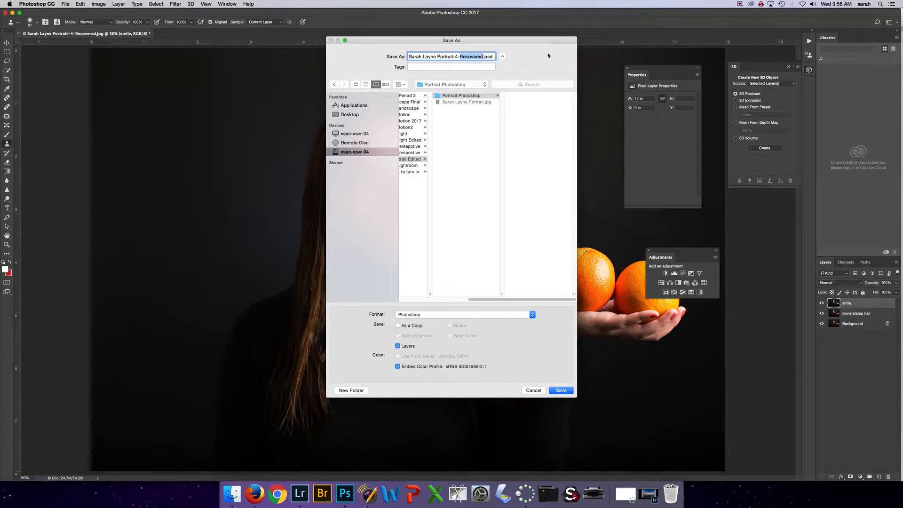
pyautogui.press('BackSpace')
pyautogui.press('BackSpace')
pyautogui.click(564, 390)
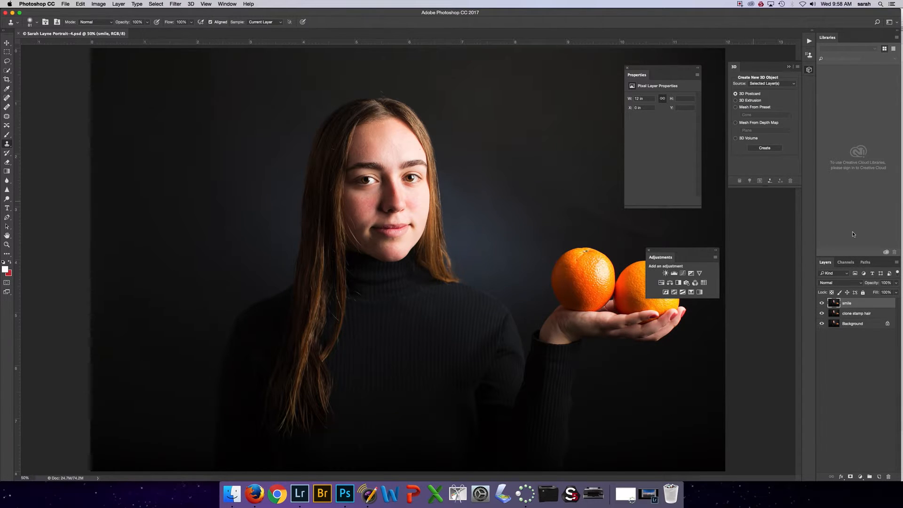
# Add a Brightness/Contrast adjustment layer above the smile layer with brightness -17, and save the layered file.
pyautogui.click(665, 272)
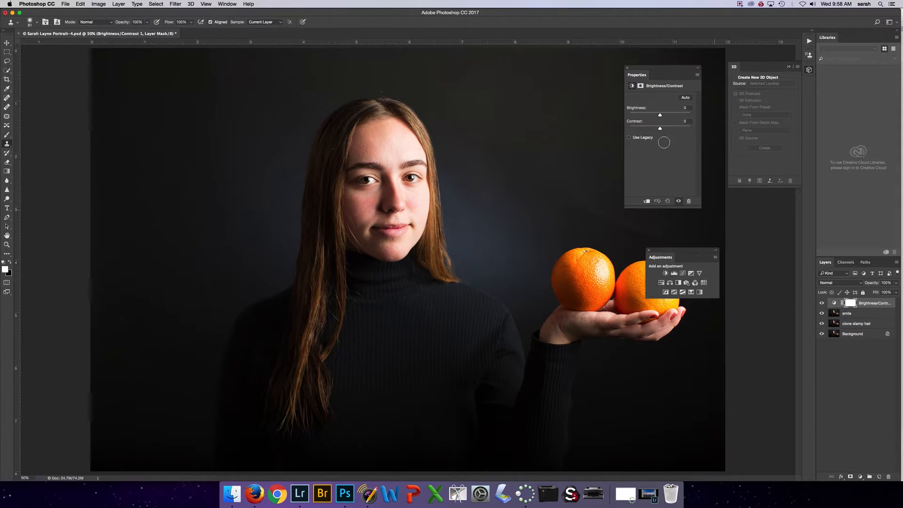
pyautogui.moveTo(659, 115); pyautogui.dragTo(657, 115)
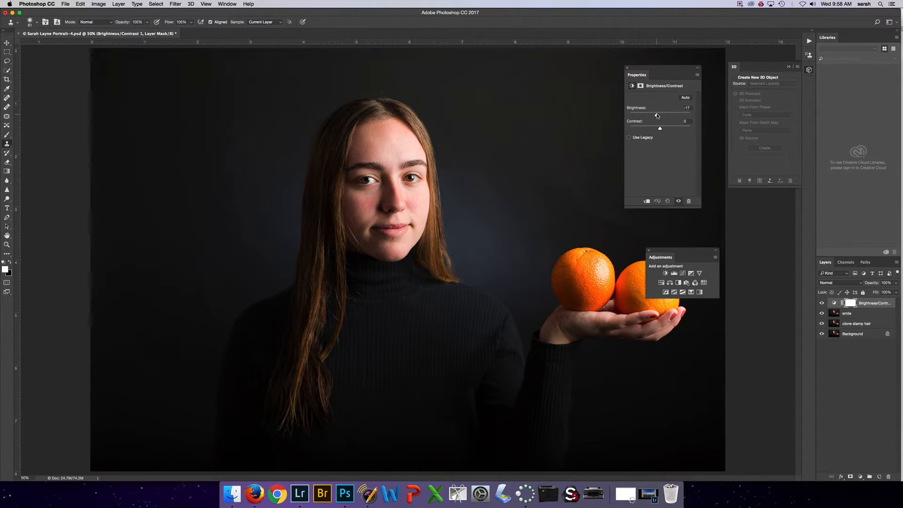
pyautogui.click(875, 351)
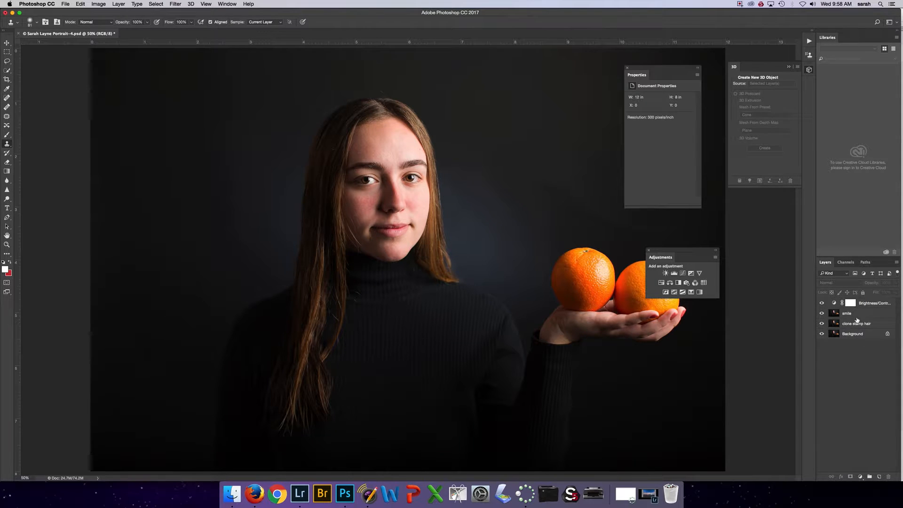
pyautogui.press('super+s')
# Save a JPEG copy of the portrait in the Portrait Photoshop folder with Maximum quality 10 and Baseline ("Standard") format.
pyautogui.click(66, 4)
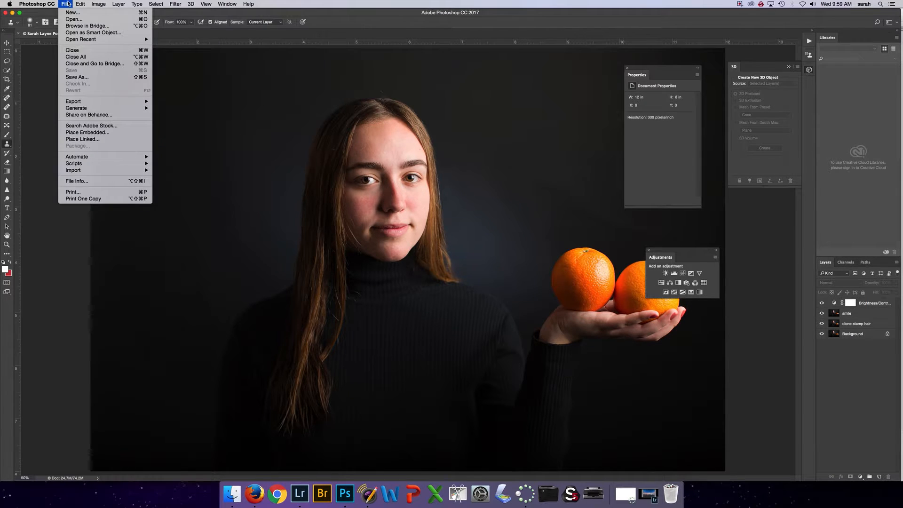
pyautogui.click(81, 77)
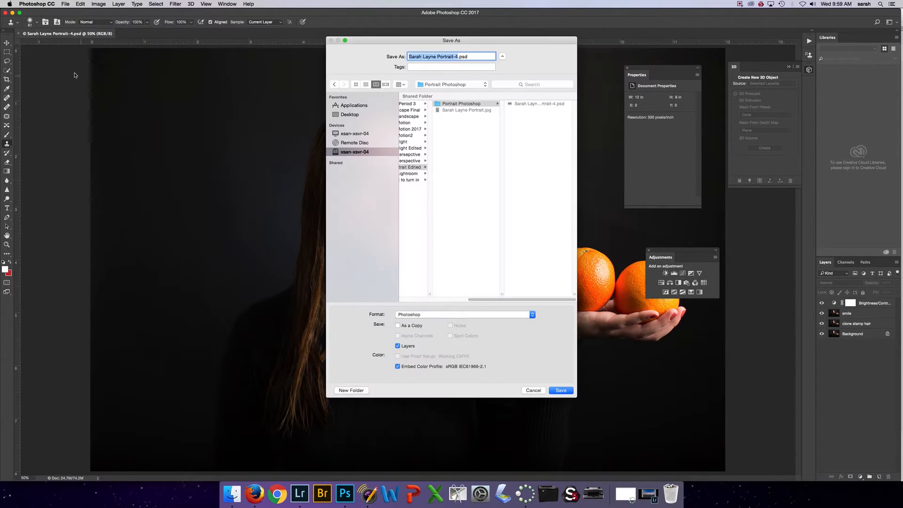
pyautogui.click(472, 105)
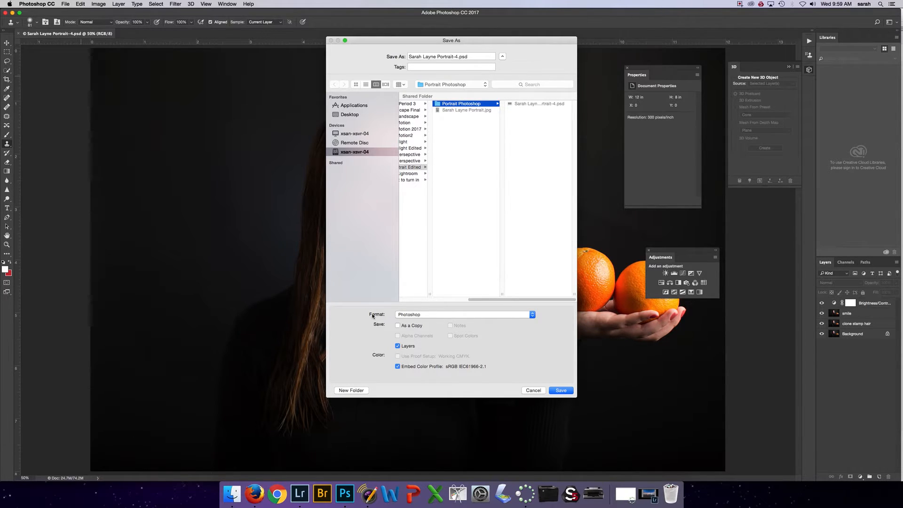
pyautogui.click(417, 315)
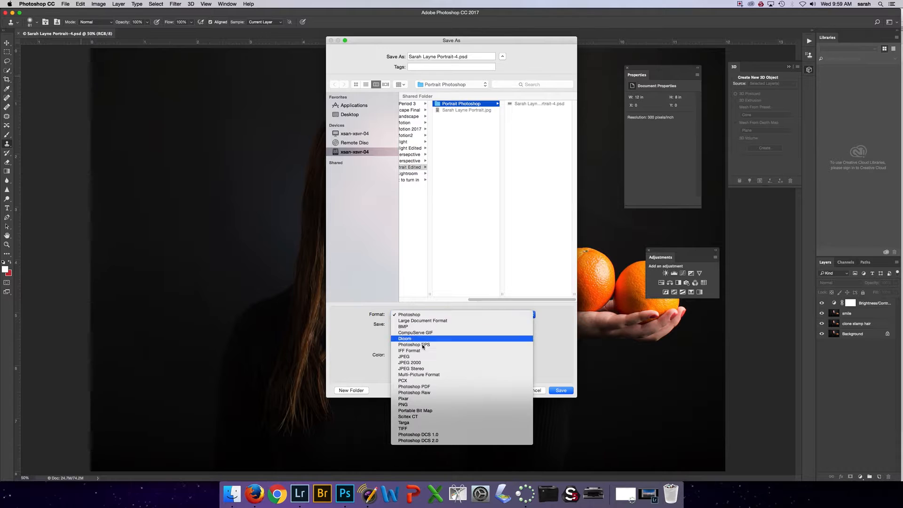
pyautogui.click(423, 358)
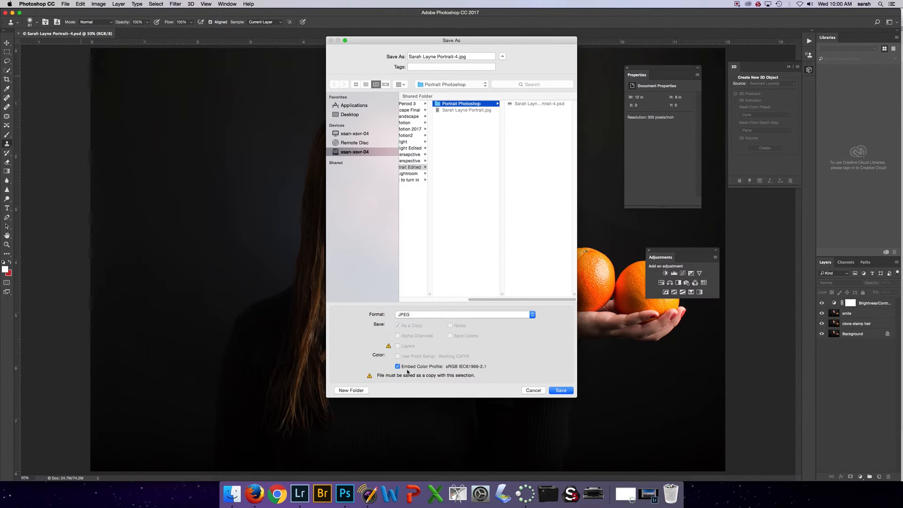
pyautogui.click(565, 390)
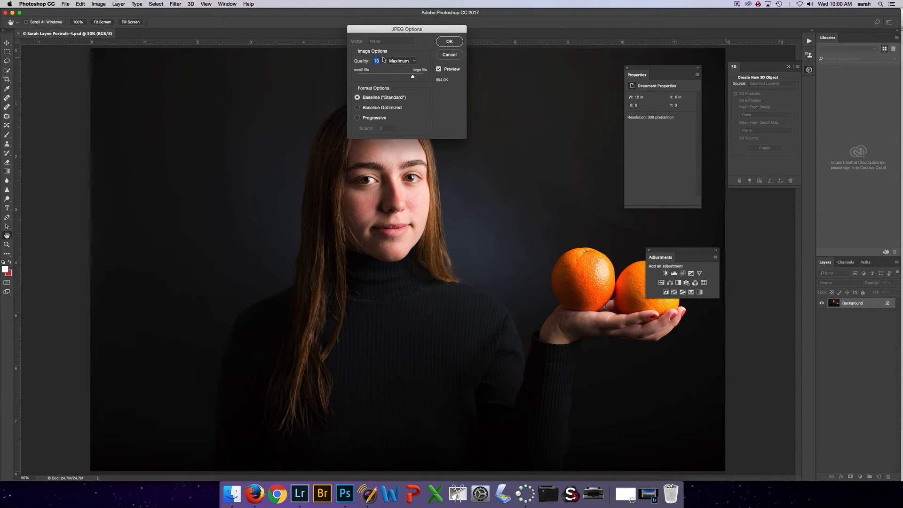
pyautogui.click(449, 42)
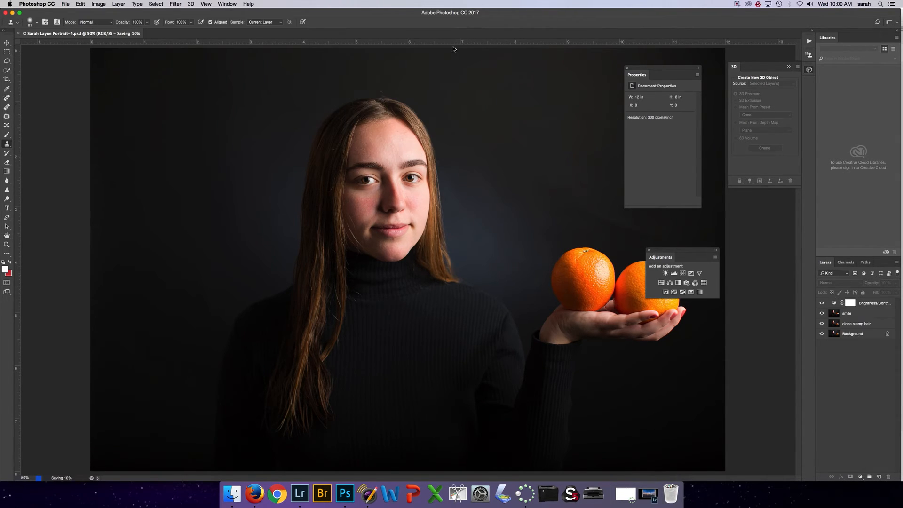
# Switch to Finder, browse the xsan-xsvr-04 drive to Period 3's Portrait Photoshop folder, and inspect the saved JPEG and PSD files.
pyautogui.click(13, 13)
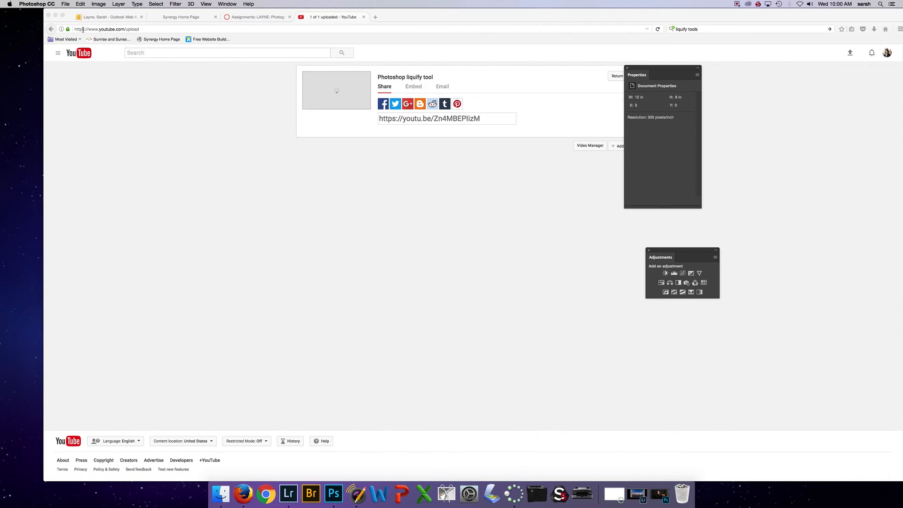
pyautogui.click(55, 16)
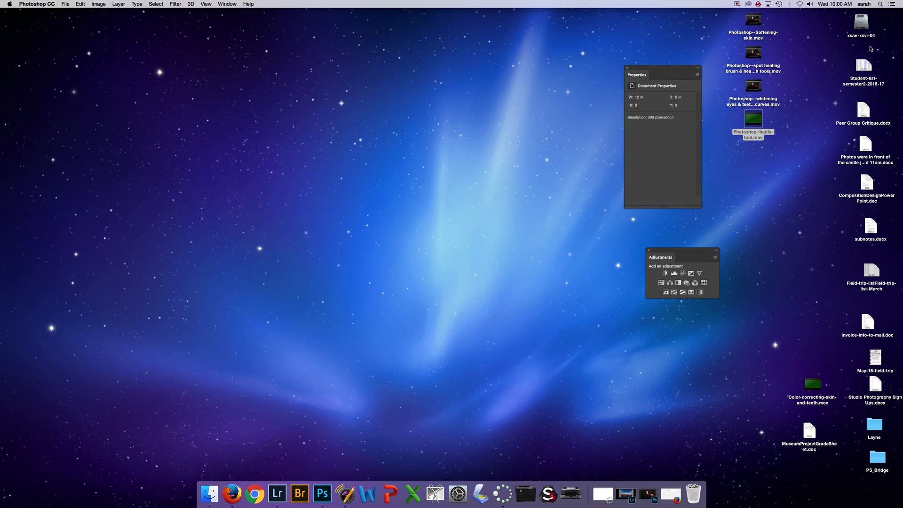
pyautogui.click(859, 28)
pyautogui.doubleClick(858, 28)
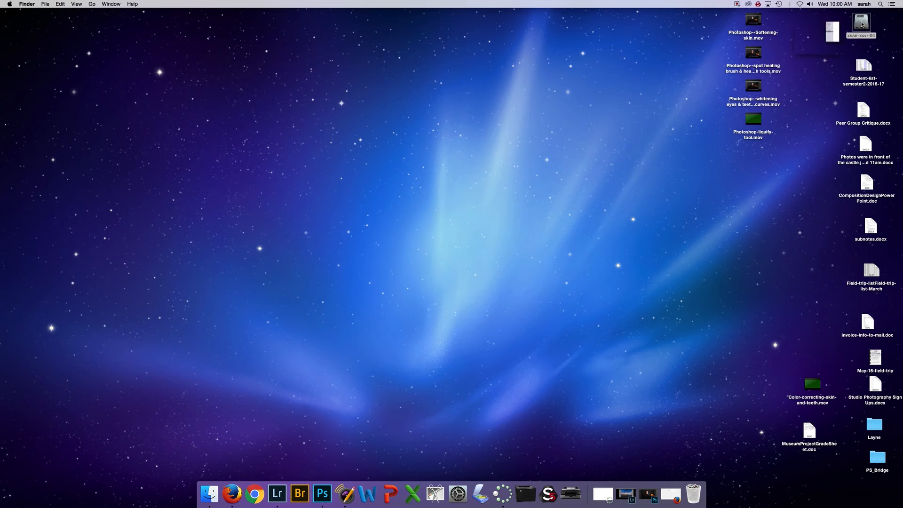
pyautogui.click(406, 168)
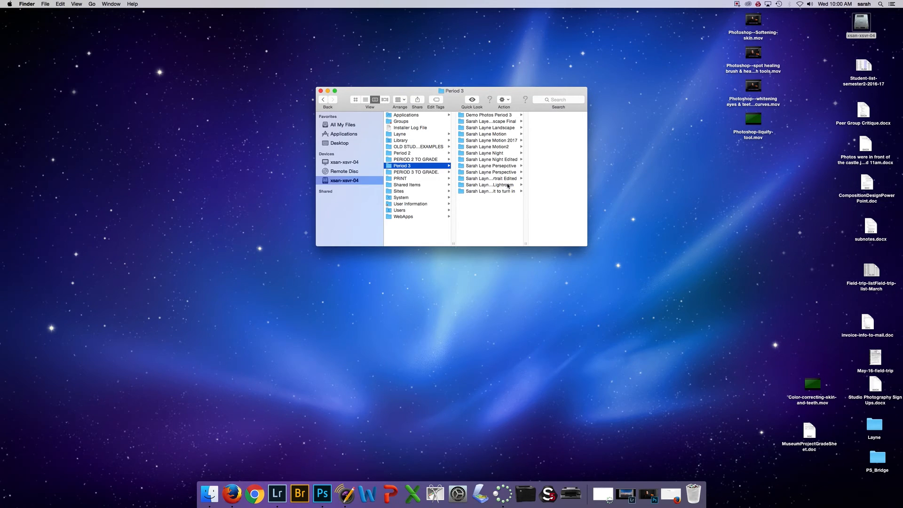
pyautogui.click(504, 179)
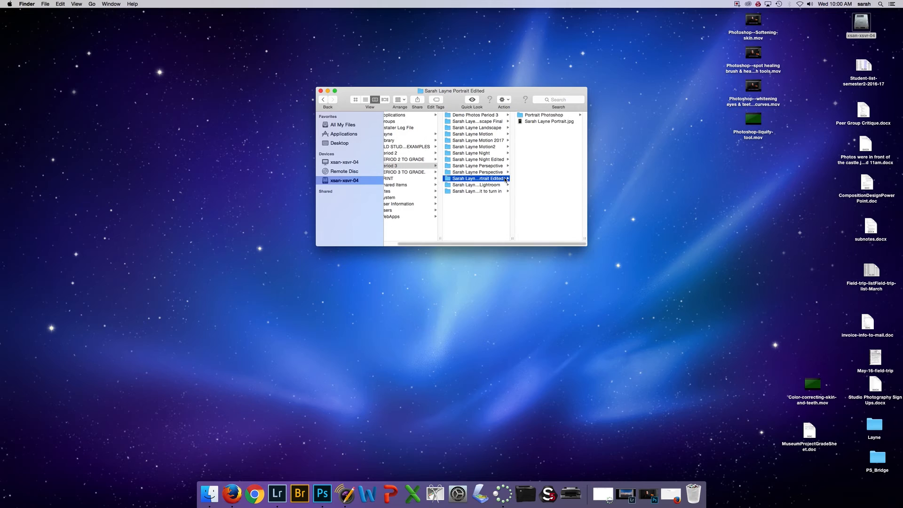
pyautogui.click(549, 116)
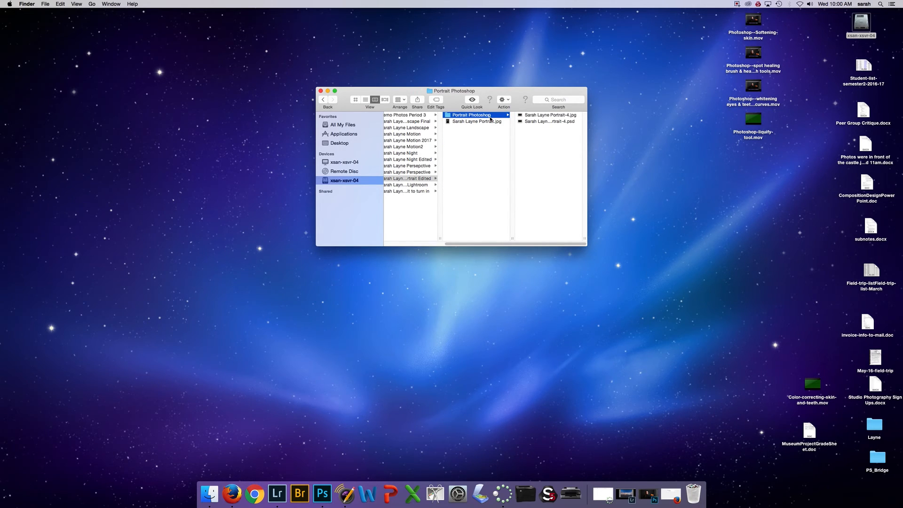
pyautogui.click(536, 115)
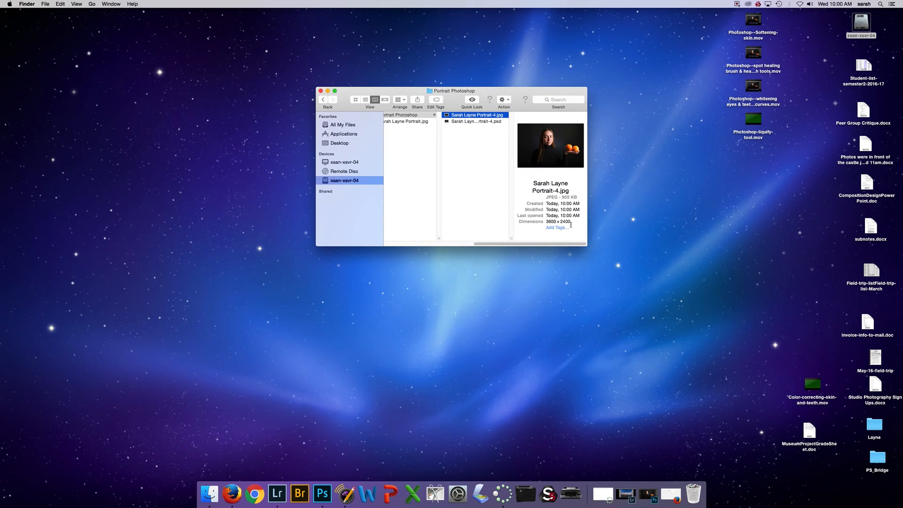
pyautogui.click(491, 122)
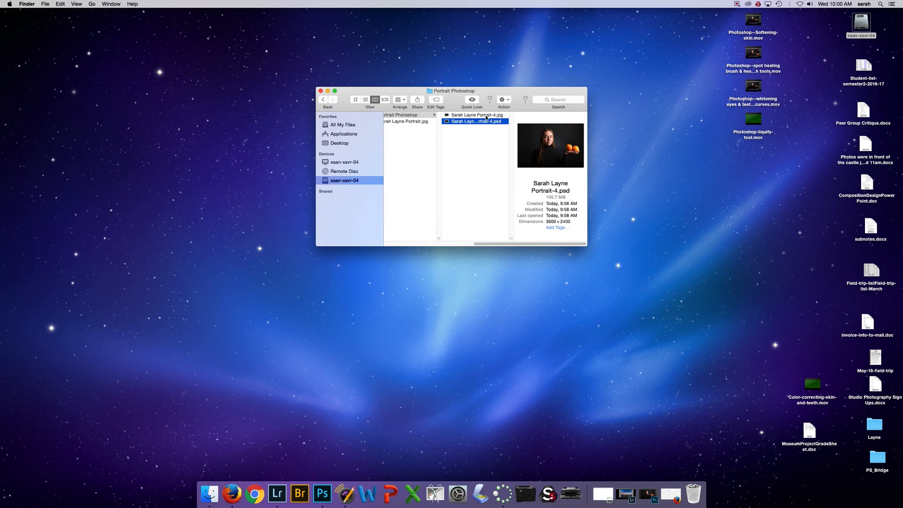
pyautogui.click(345, 494)
pyautogui.click(86, 23)
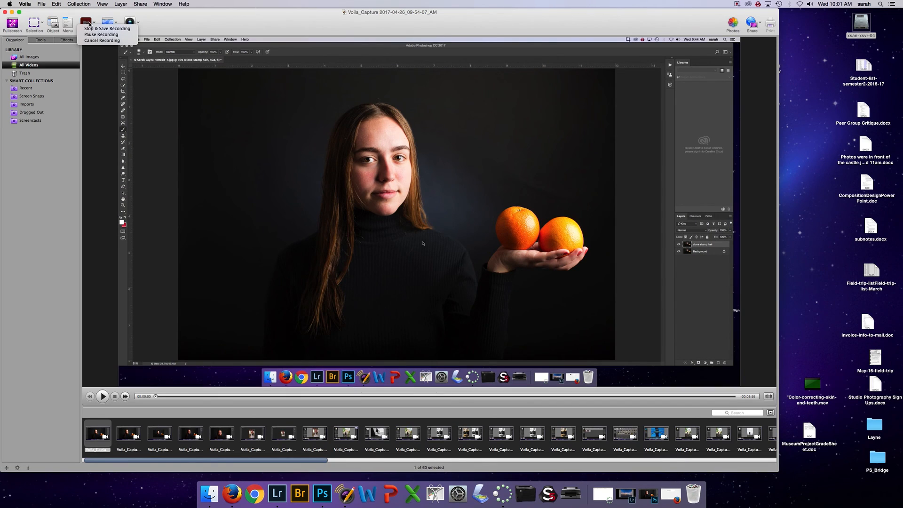